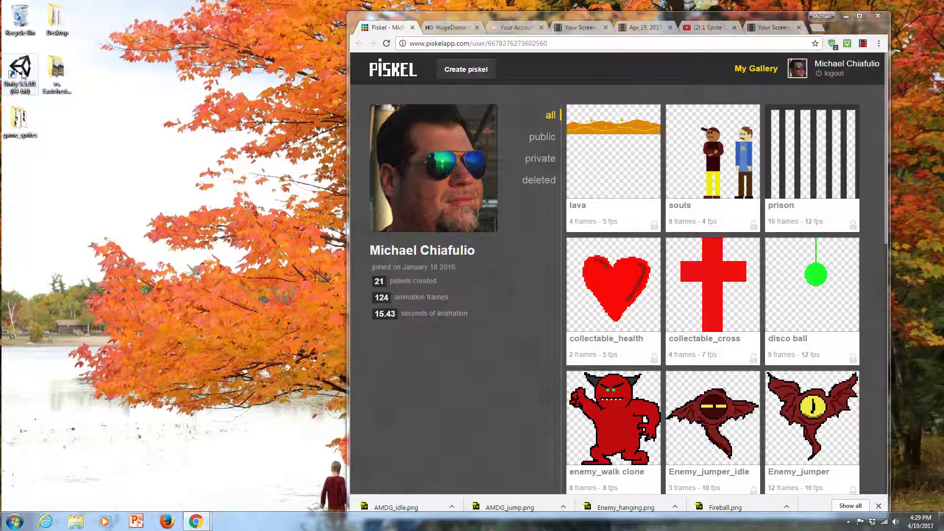
Launch Unity 5.5.1f1 from its desktop shortcut to reach the projects launcher
double_click(21, 71)
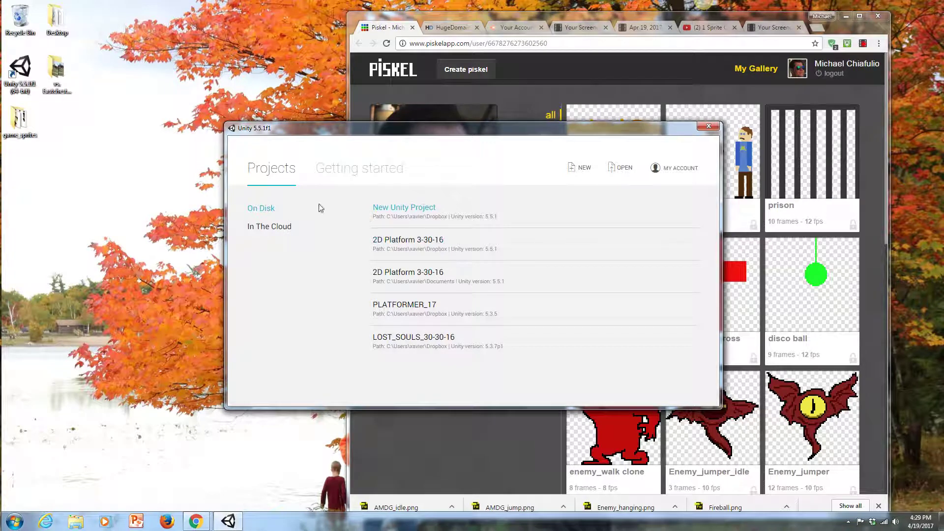
Create a new project with the 2D template and the name 'My Platform Game'
left_click(574, 170)
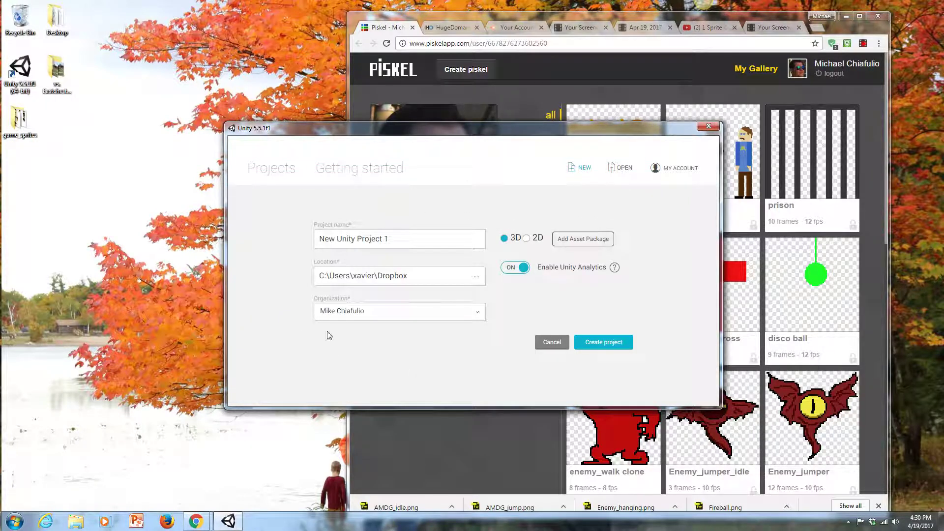
left_click(526, 240)
left_click_drag(397, 237, 309, 240)
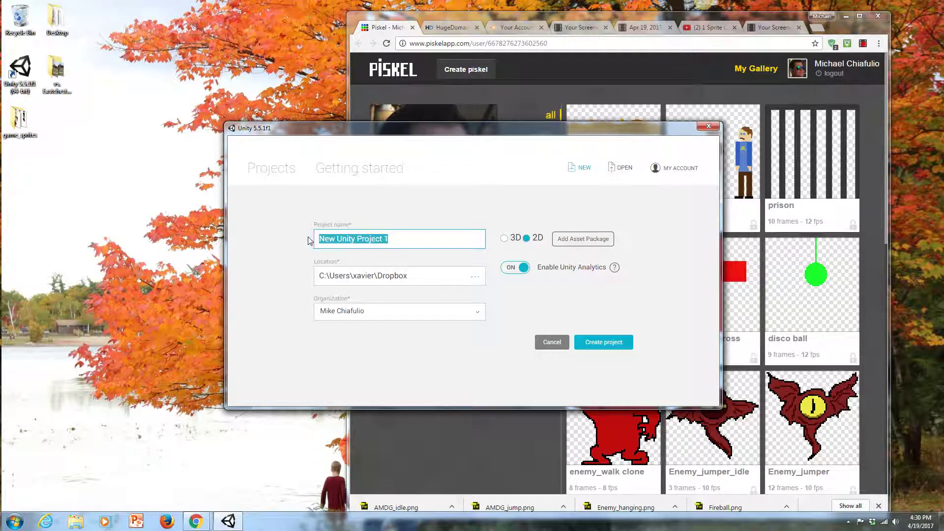
type("My P")
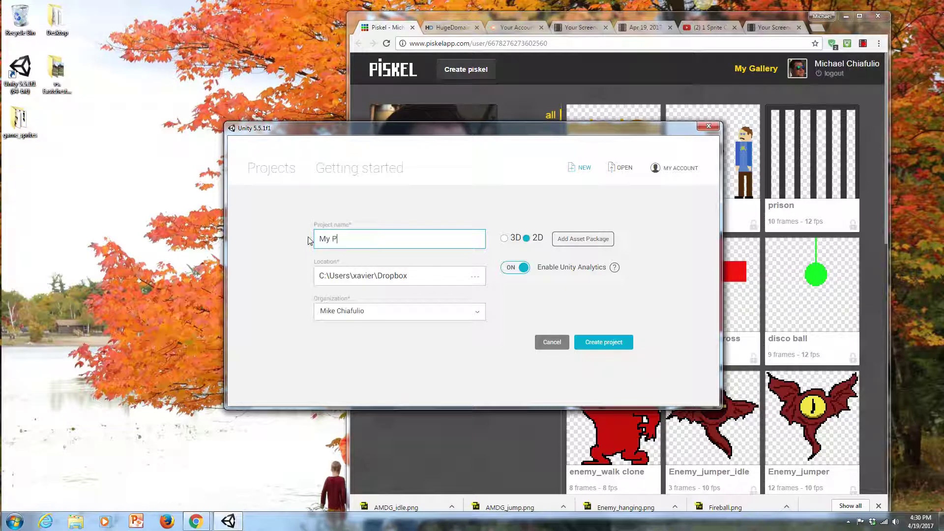
type("latform Game")
left_click(592, 344)
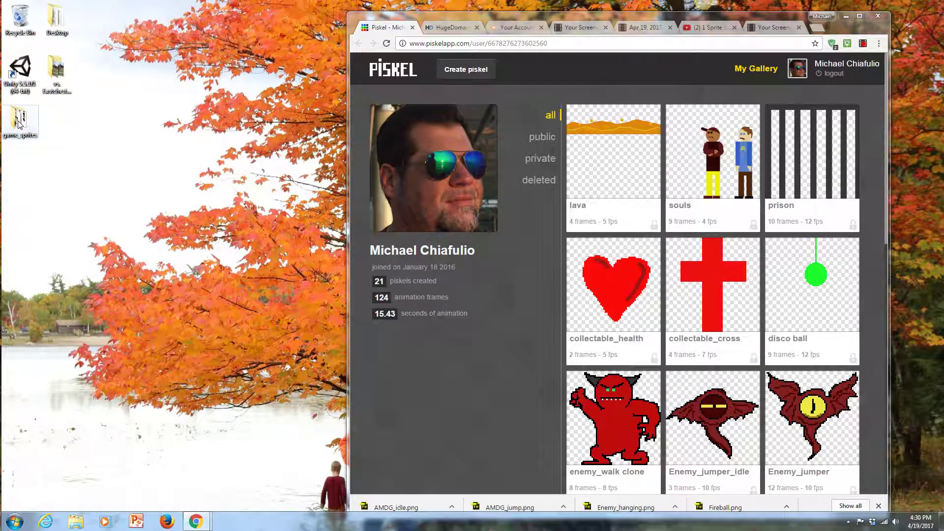
Place the game_sprites folder on the desktop, review its 9 images, then minimize it
left_click_drag(18, 124, 131, 176)
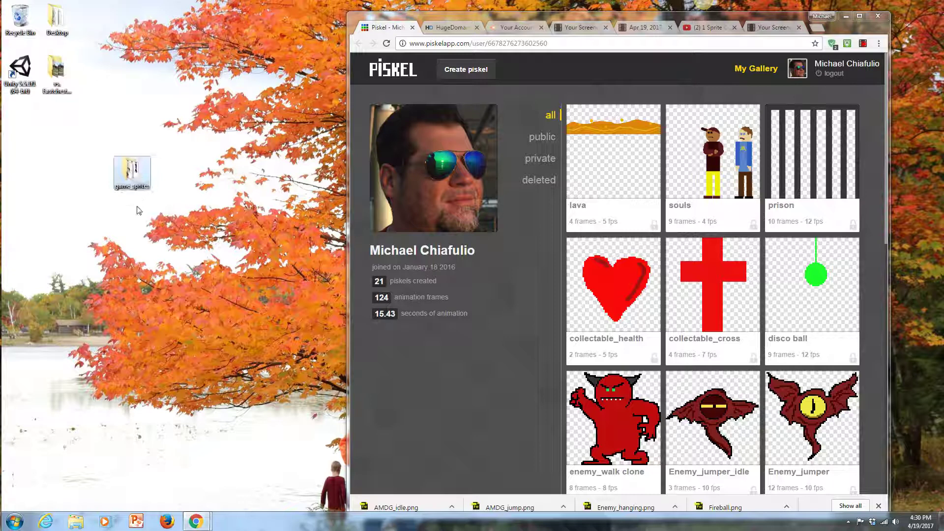
double_click(130, 176)
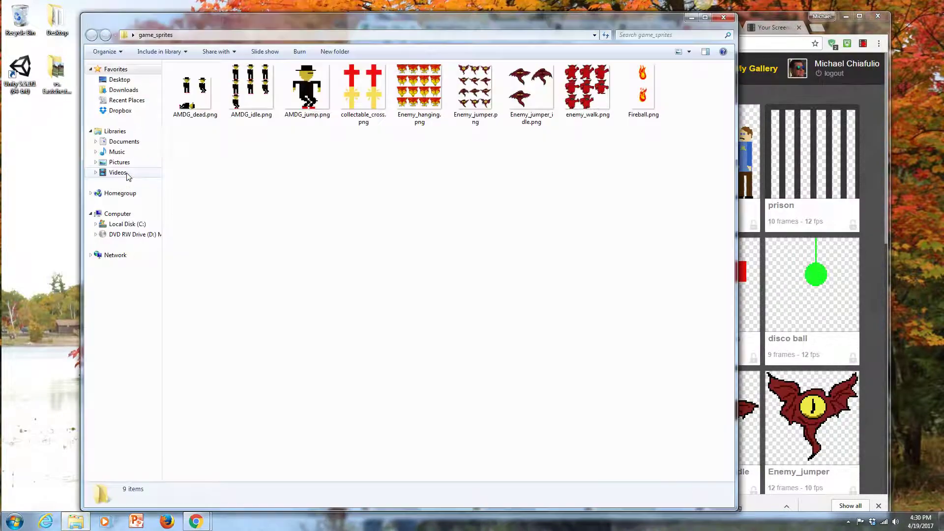
left_click(690, 18)
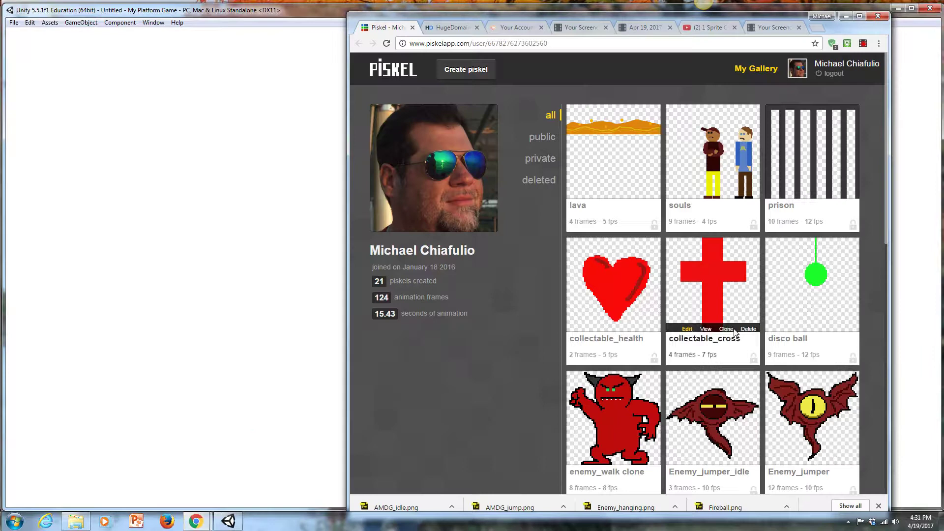
Open AMDG walk in Piskel and download it as a PNG sprite sheet
left_click_drag(883, 210, 884, 462)
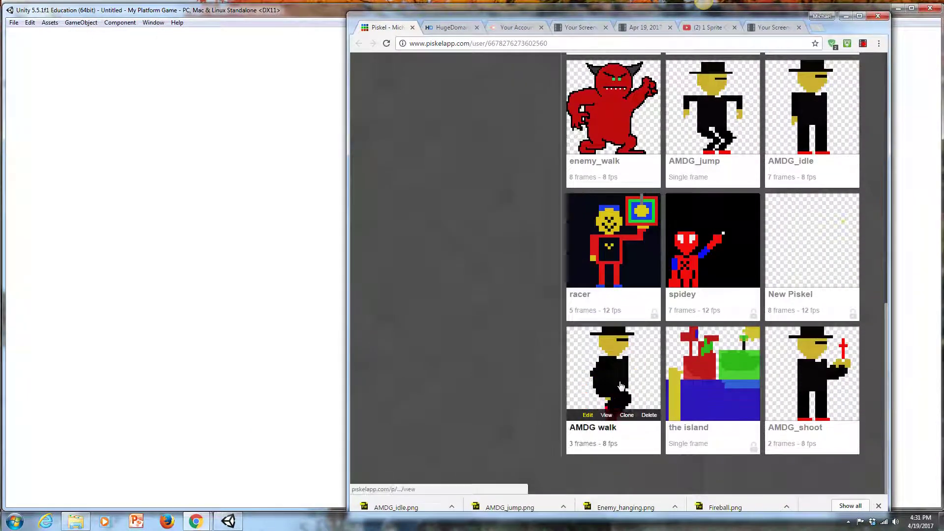
left_click(587, 415)
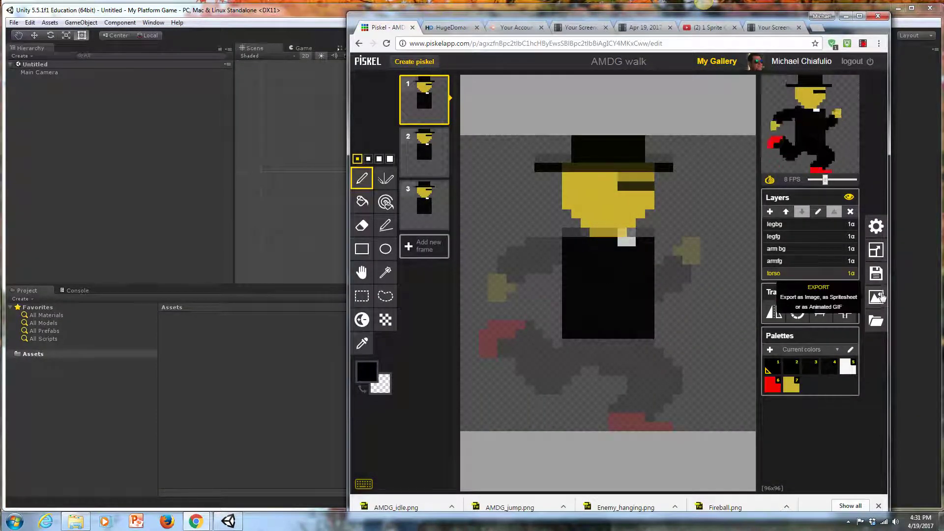
left_click(876, 299)
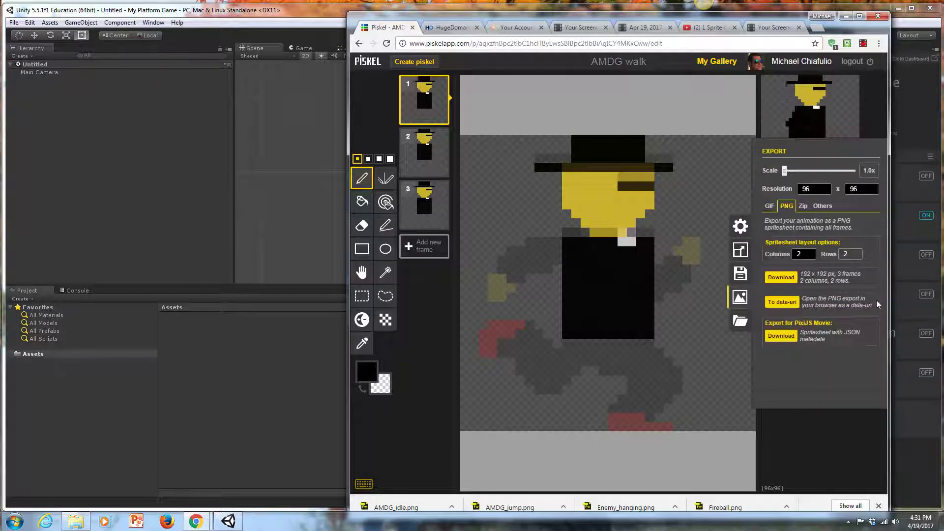
left_click(781, 278)
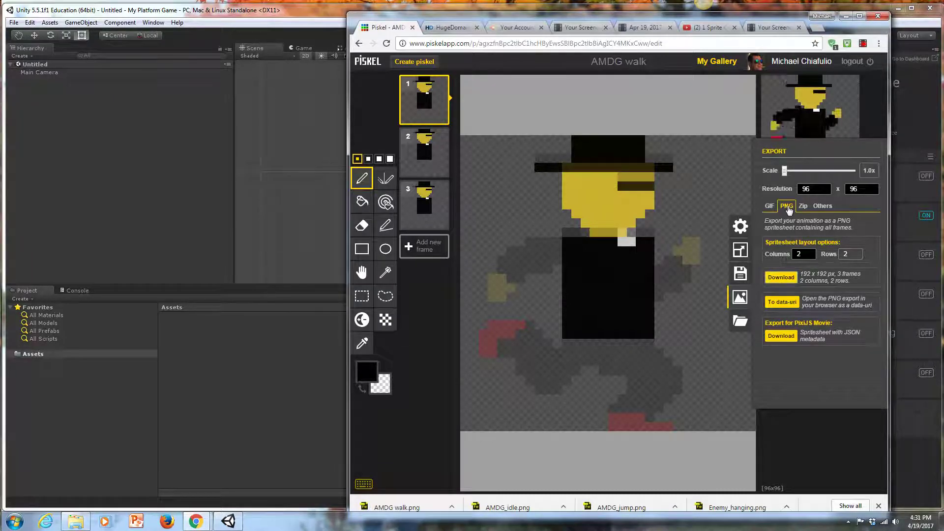
Move the downloaded AMDG walk.png into the game_sprites folder on the desktop
left_click(899, 8)
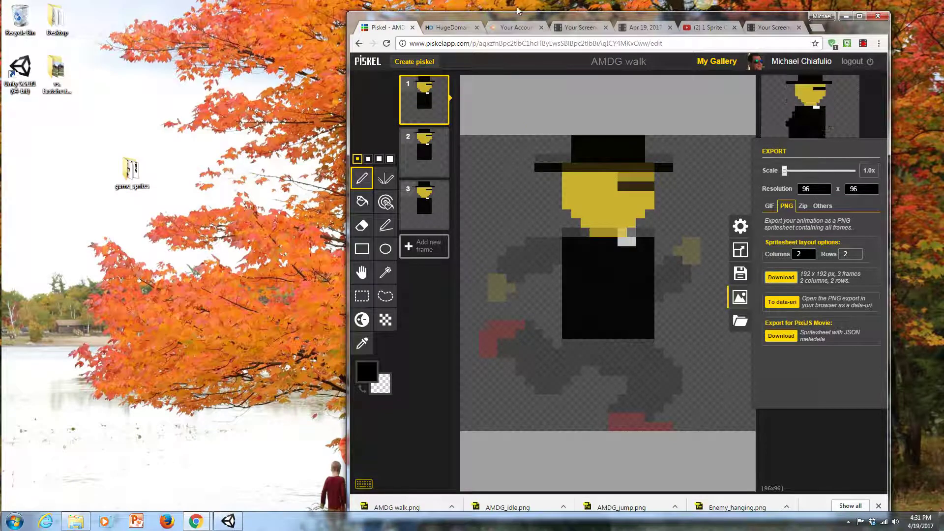
left_click_drag(525, 17, 457, 4)
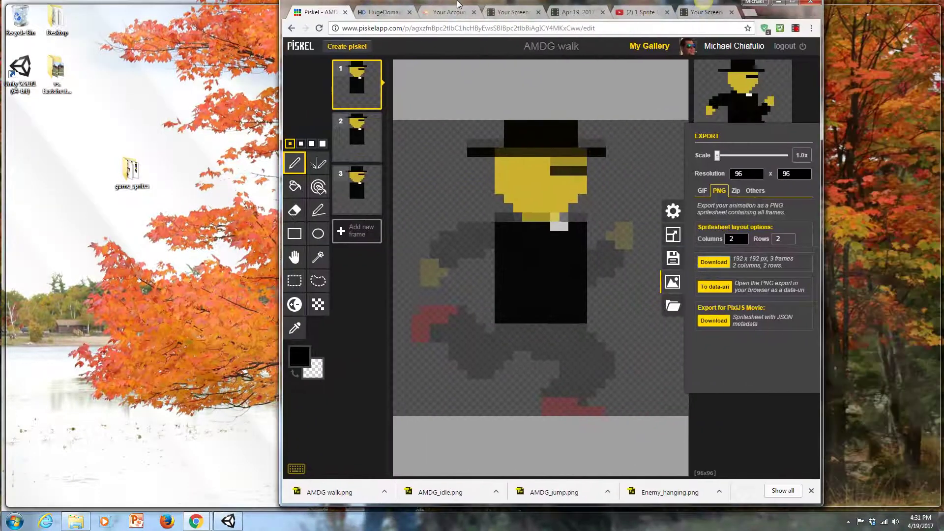
double_click(457, 4)
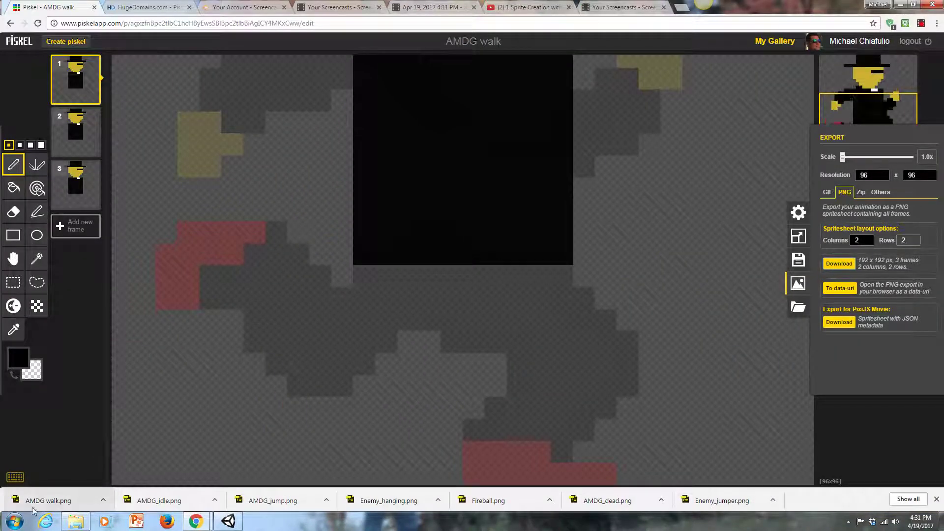
left_click(912, 5)
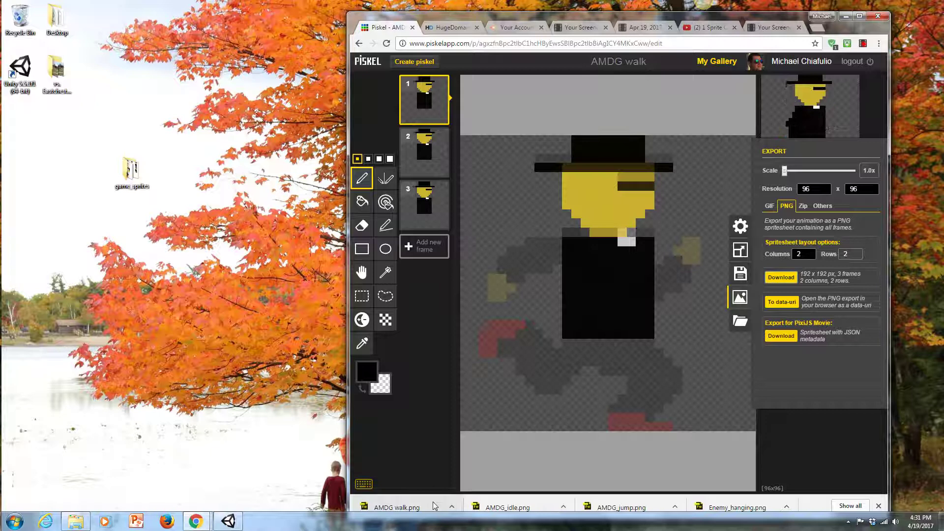
left_click_drag(393, 507, 131, 172)
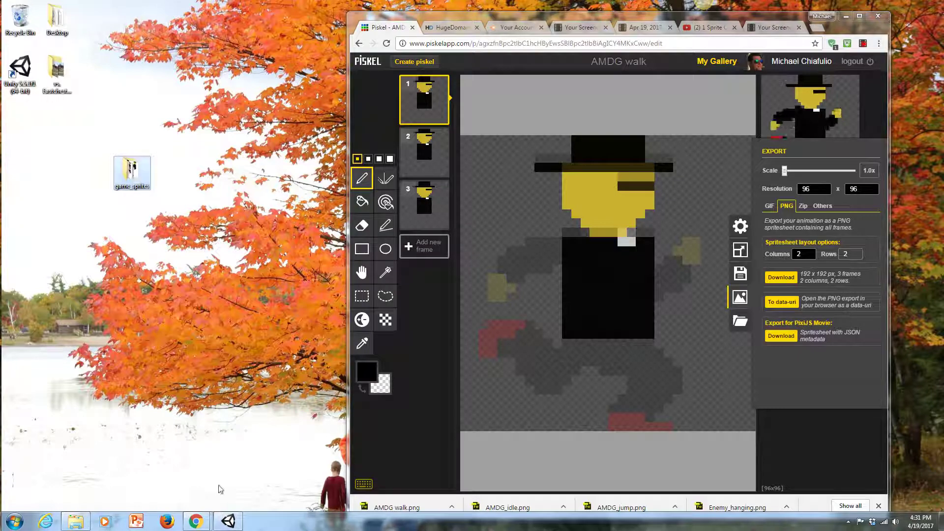
mouse_move(208, 527)
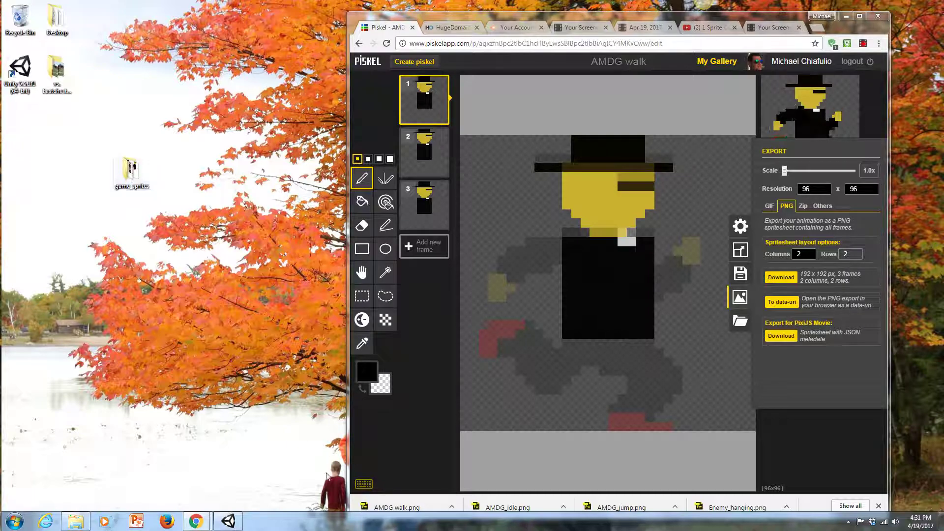
Bring the Unity editor forward with the Inspector panel and Scene view showing
left_click(228, 522)
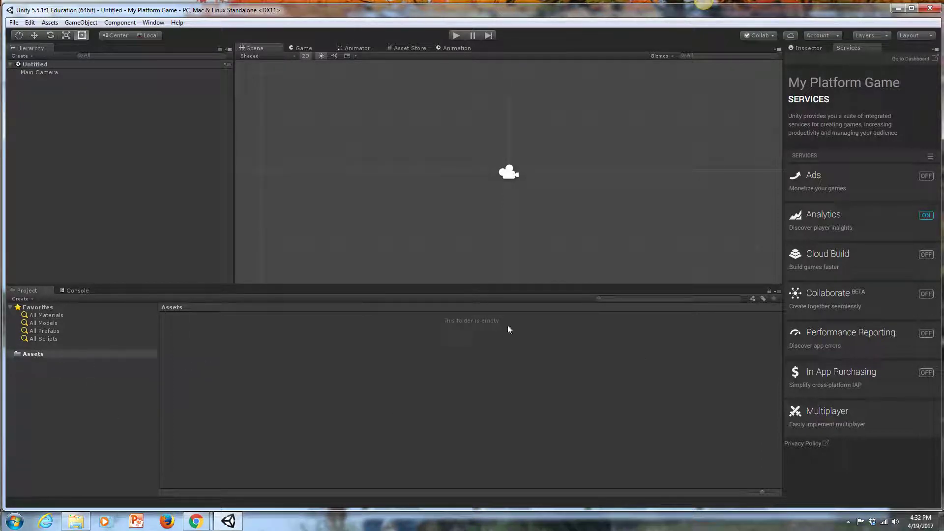
left_click(808, 46)
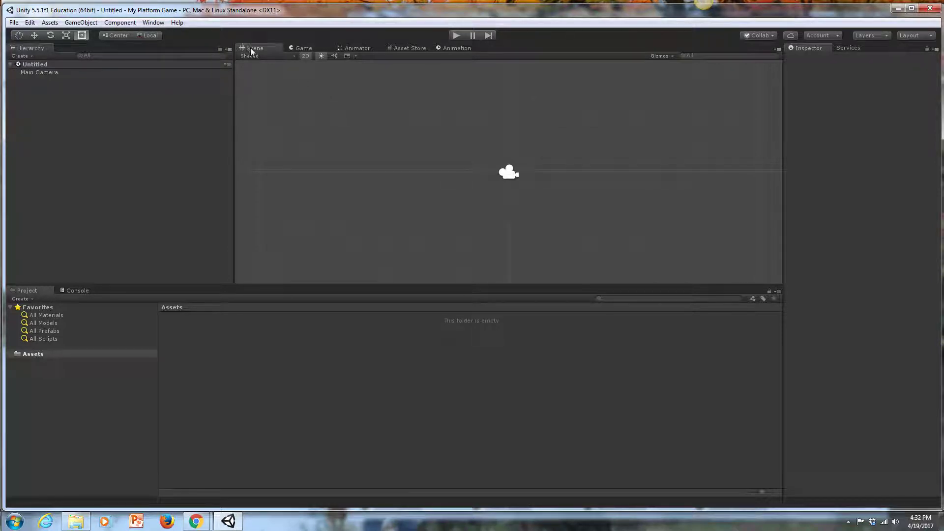
left_click(303, 49)
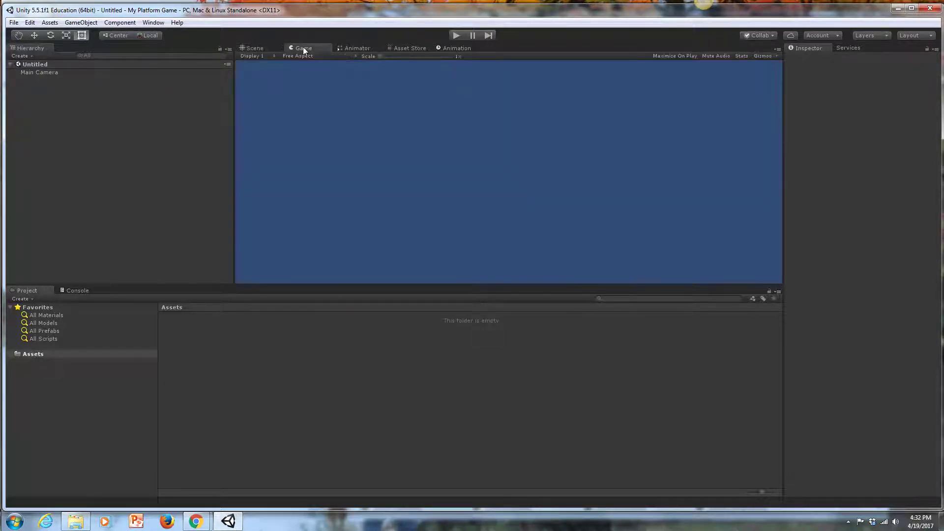
left_click(261, 50)
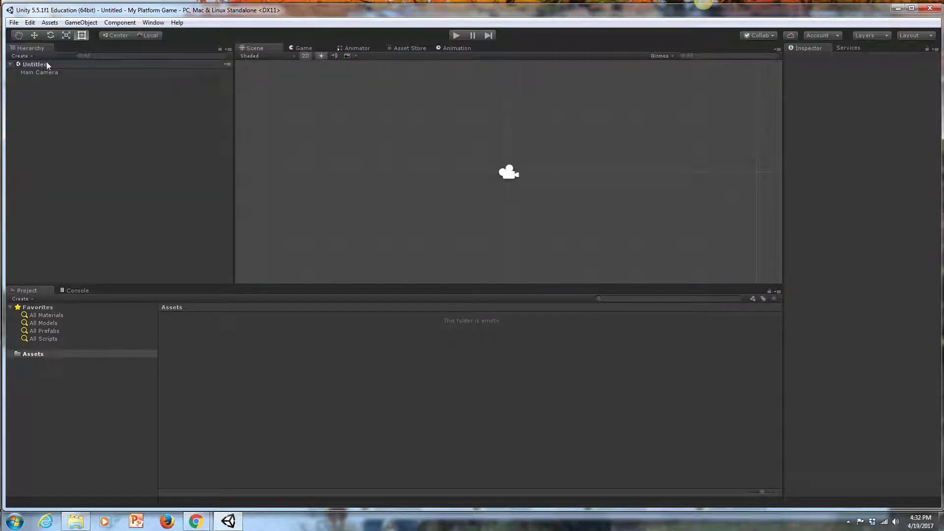
Save the untitled scene into Assets under the name 'Level 1'
left_click(14, 22)
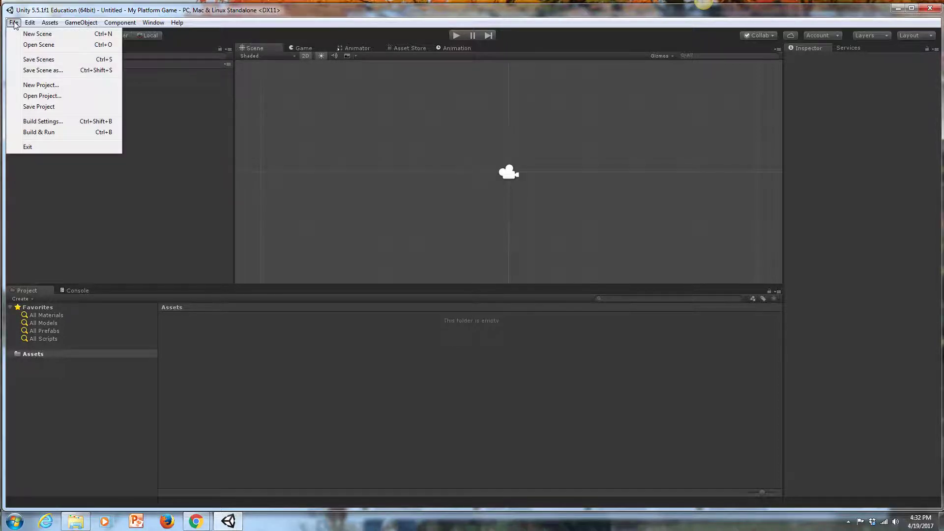
left_click(39, 70)
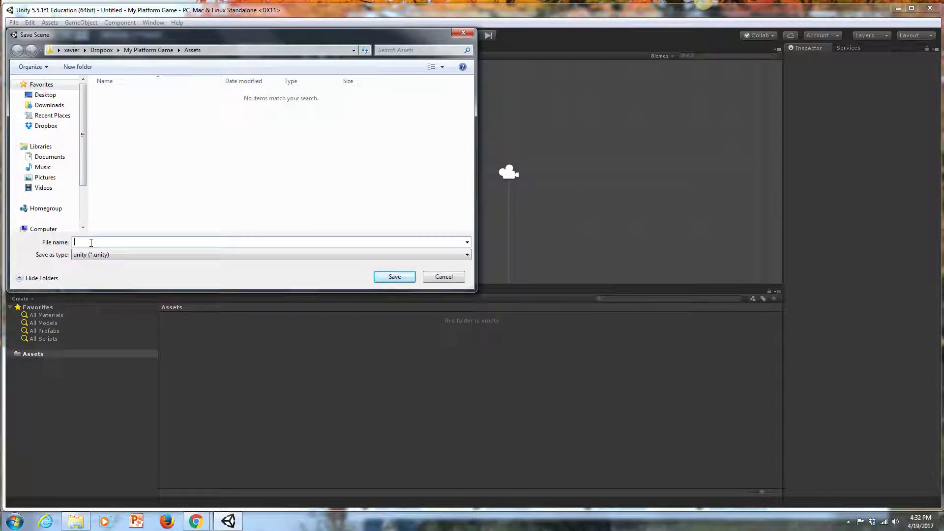
type("Level 1")
left_click(392, 277)
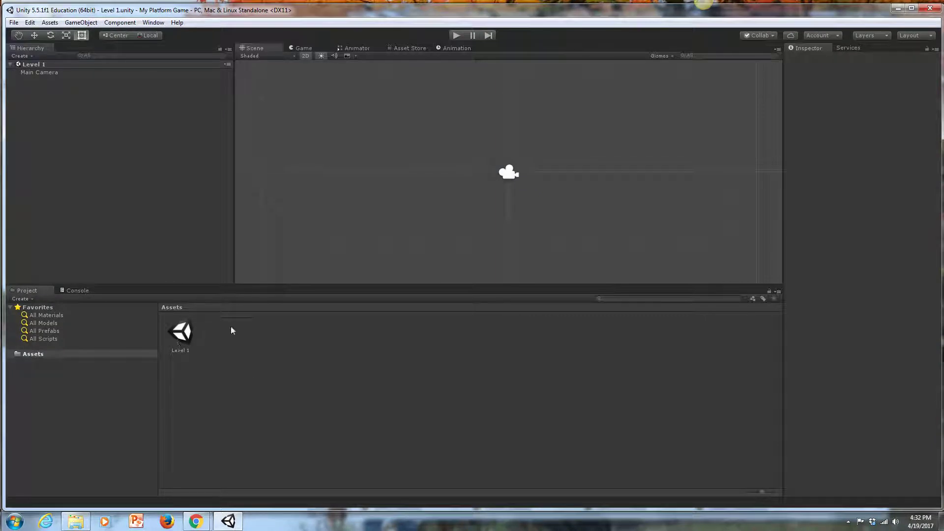
Import the desktop game_sprites folder into the project's Assets and open it
left_click(910, 9)
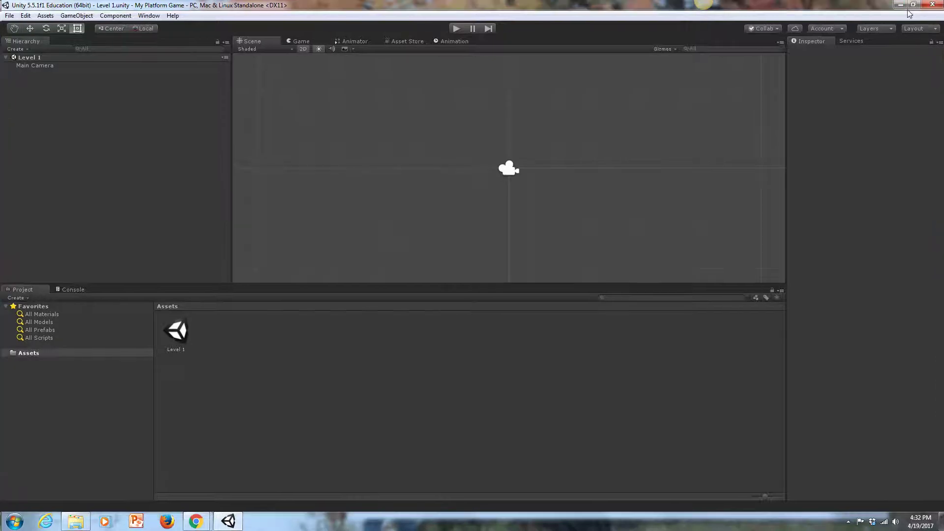
left_click(910, 6)
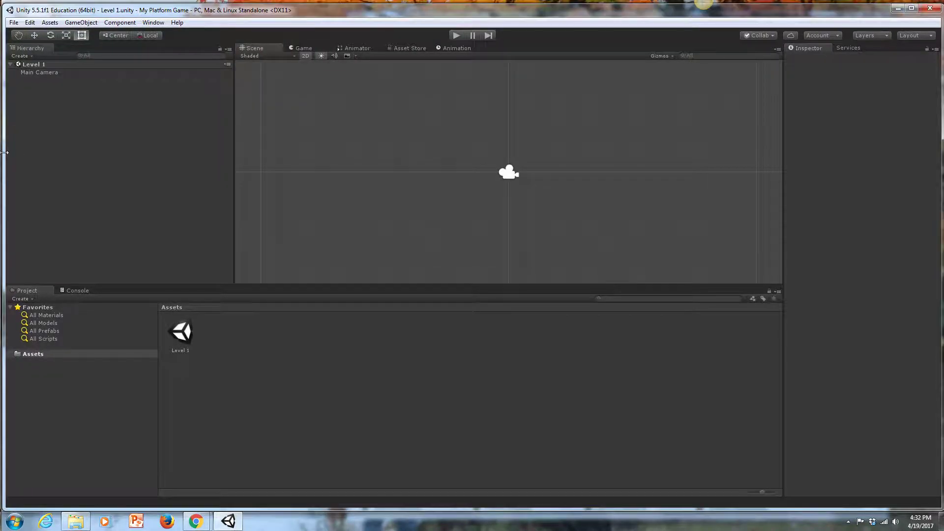
left_click_drag(2, 156, 179, 160)
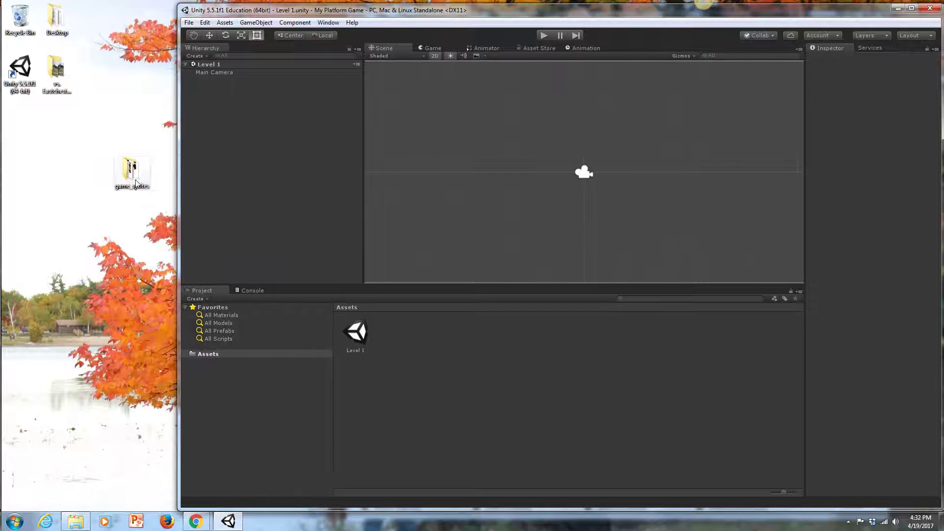
left_click_drag(129, 168, 430, 346)
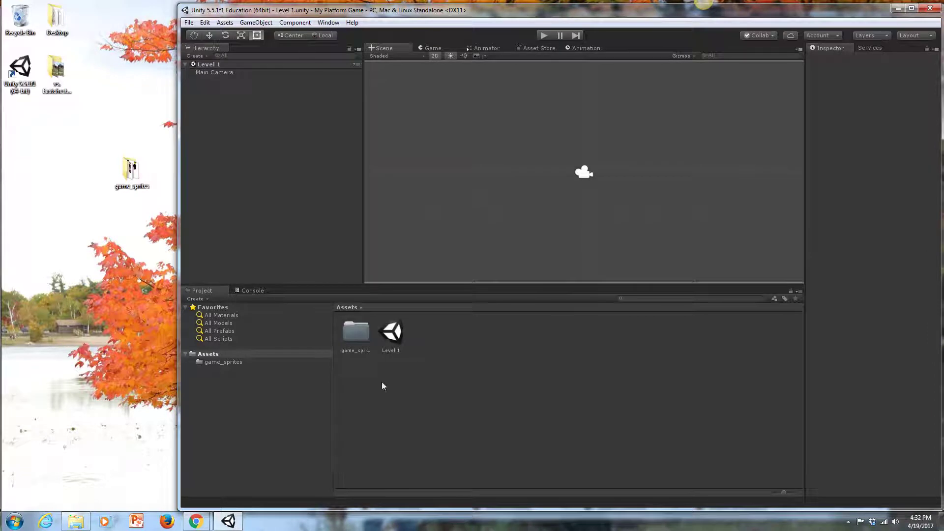
double_click(356, 333)
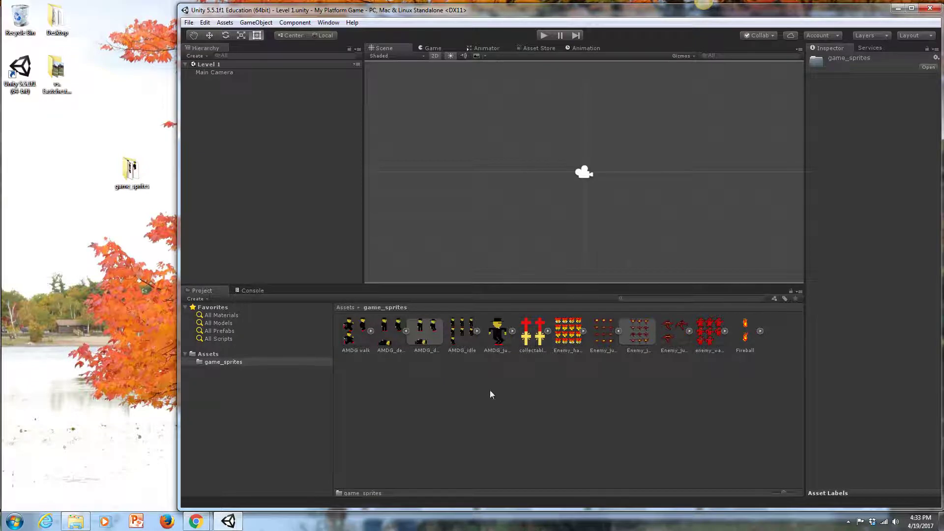
Select the AMDG walk sprite sheet in game_sprites to show its import settings
left_click(370, 331)
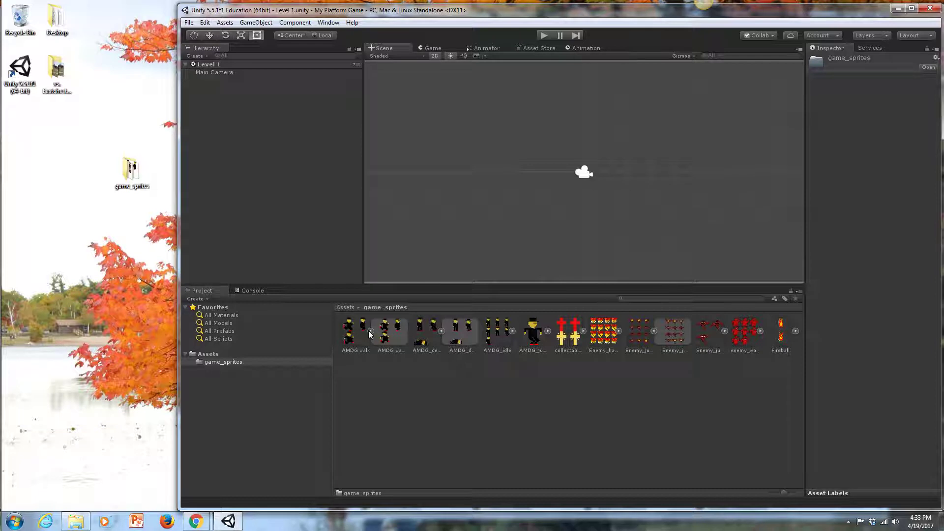
left_click_drag(408, 15, 296, 22)
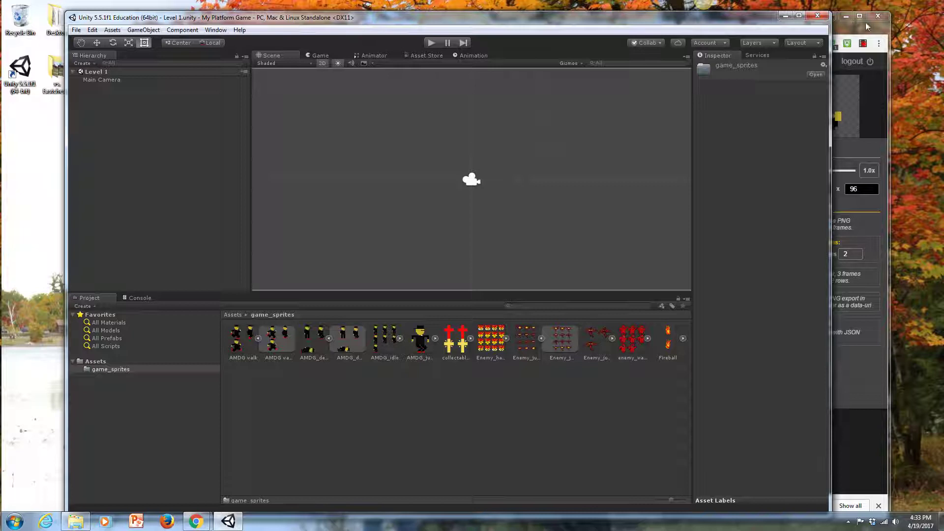
left_click(845, 16)
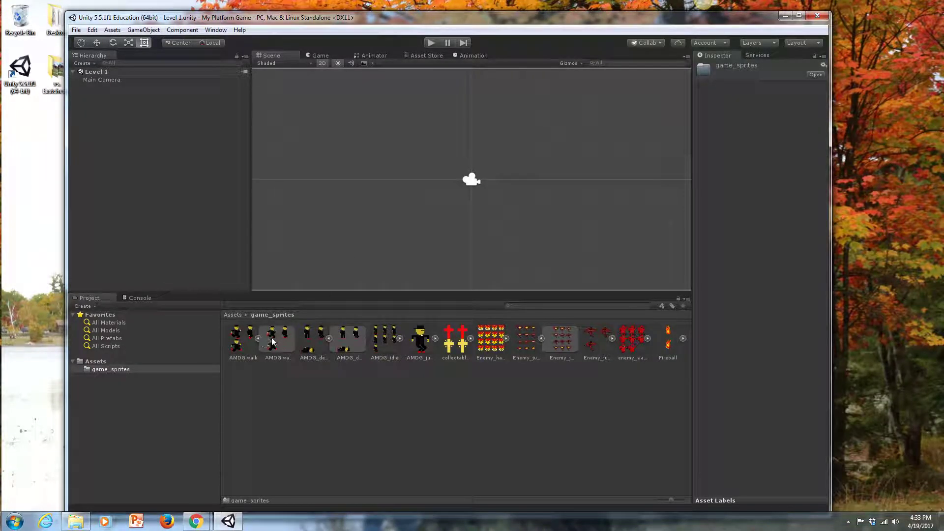
left_click(240, 337)
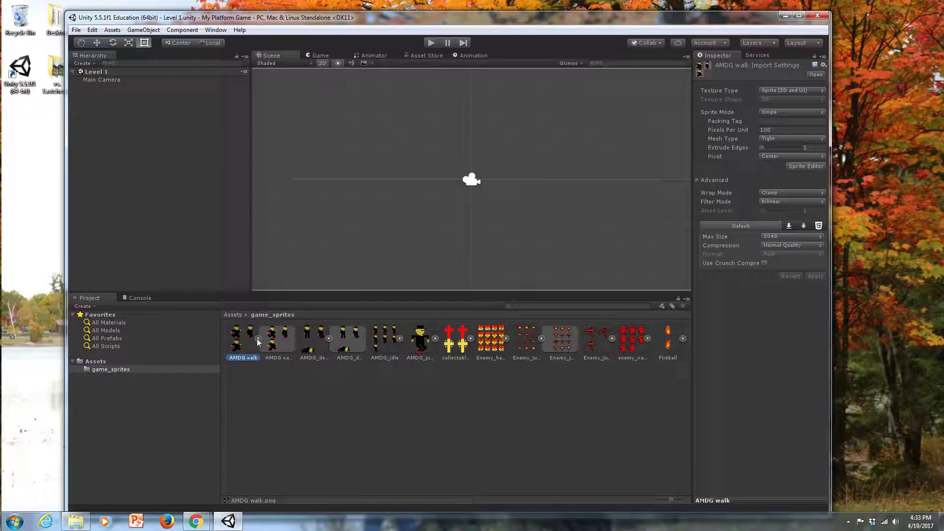
Set AMDG walk's Sprite Mode to Multiple, apply it, and open the Sprite Editor
left_click(257, 338)
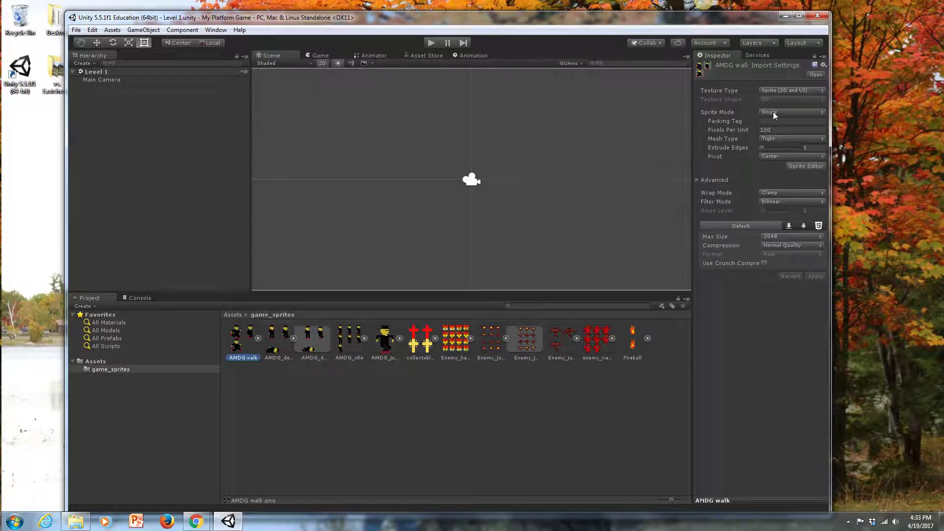
left_click(787, 112)
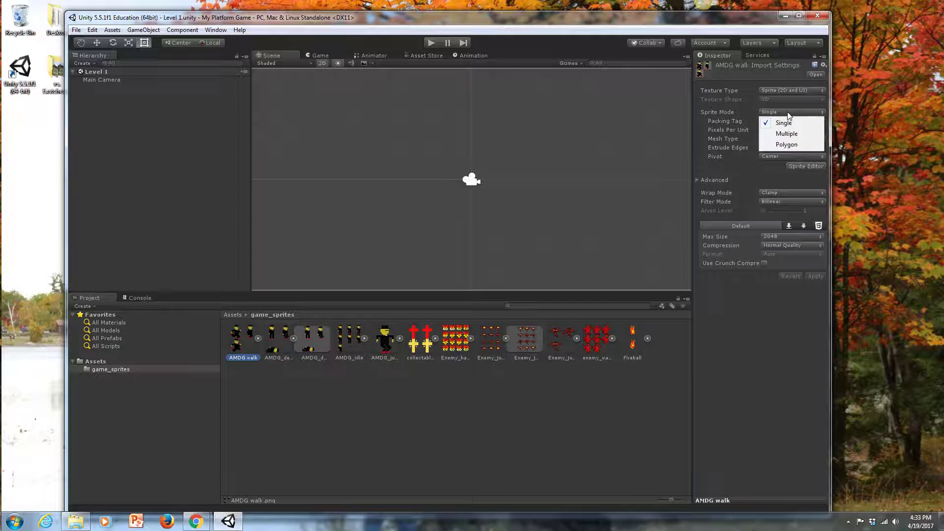
left_click(784, 133)
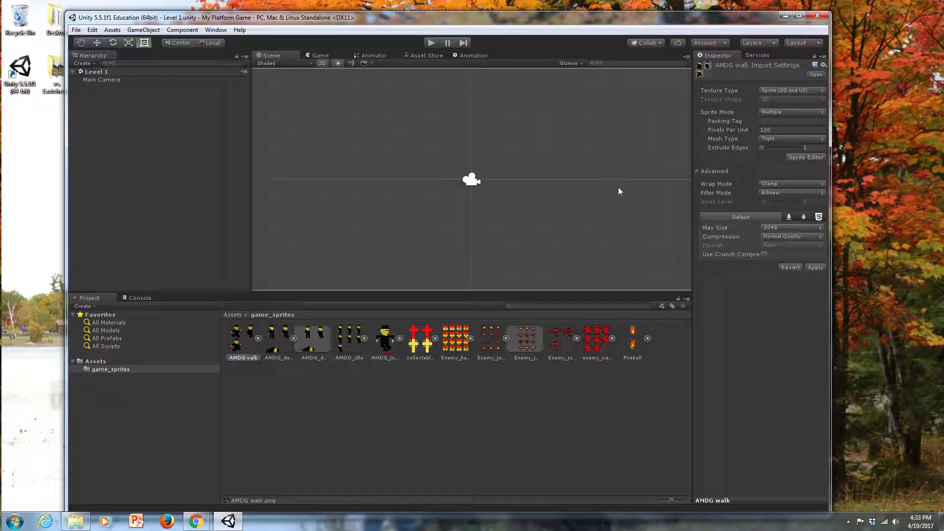
left_click(800, 158)
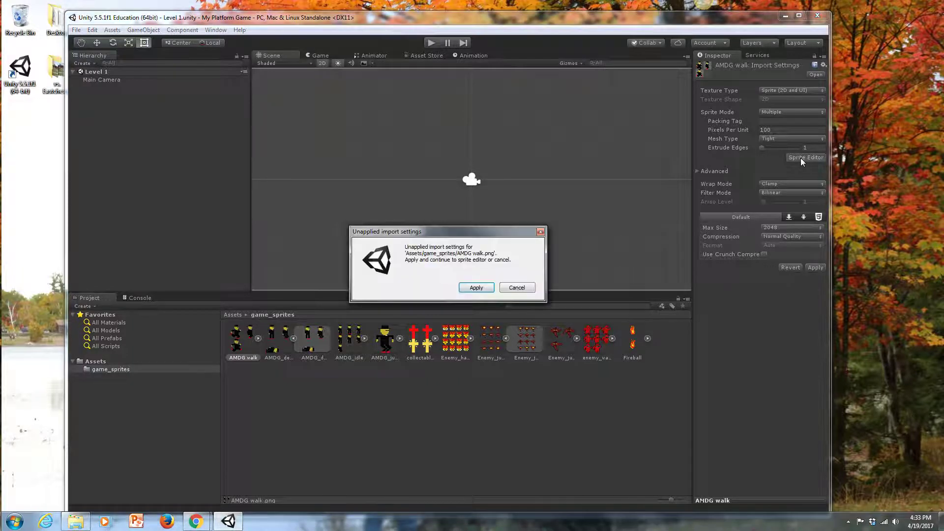
left_click(476, 287)
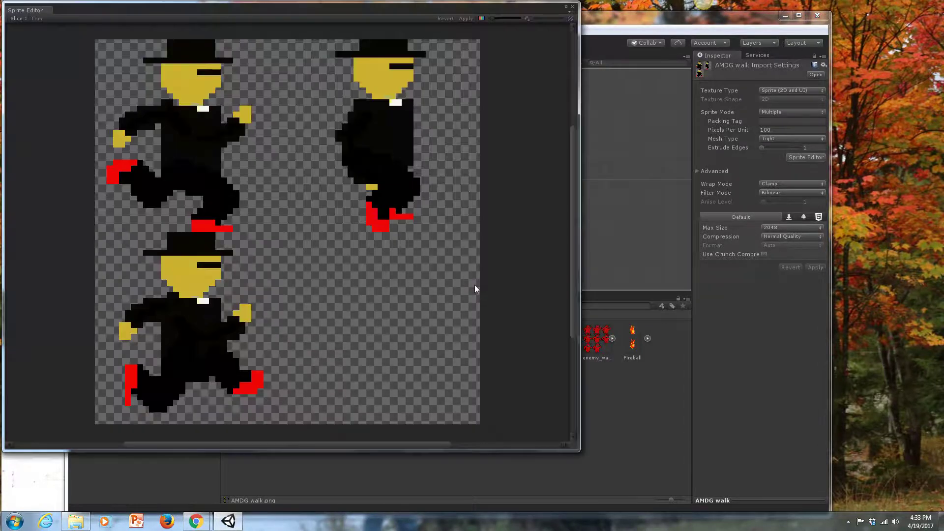
Auto-slice the AMDG walk sheet with Type Automatic and select the tall left slice
left_click(15, 19)
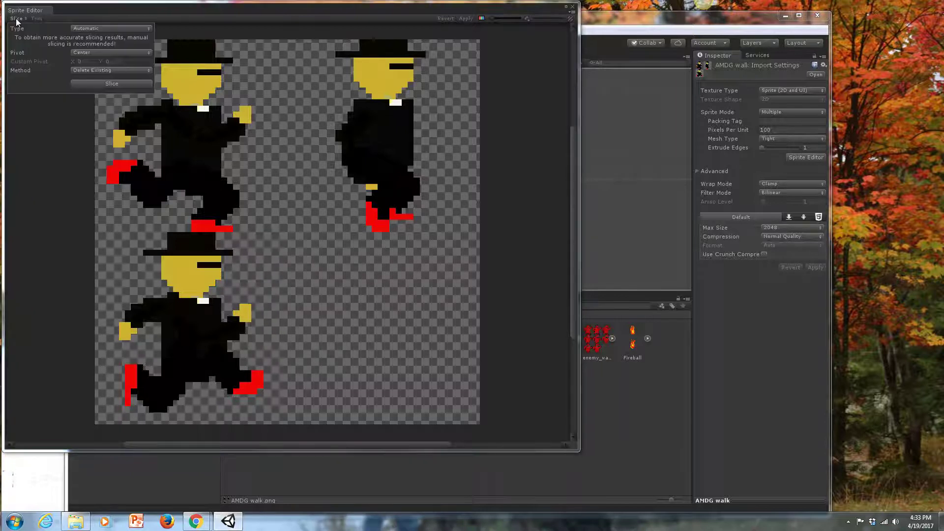
left_click(90, 84)
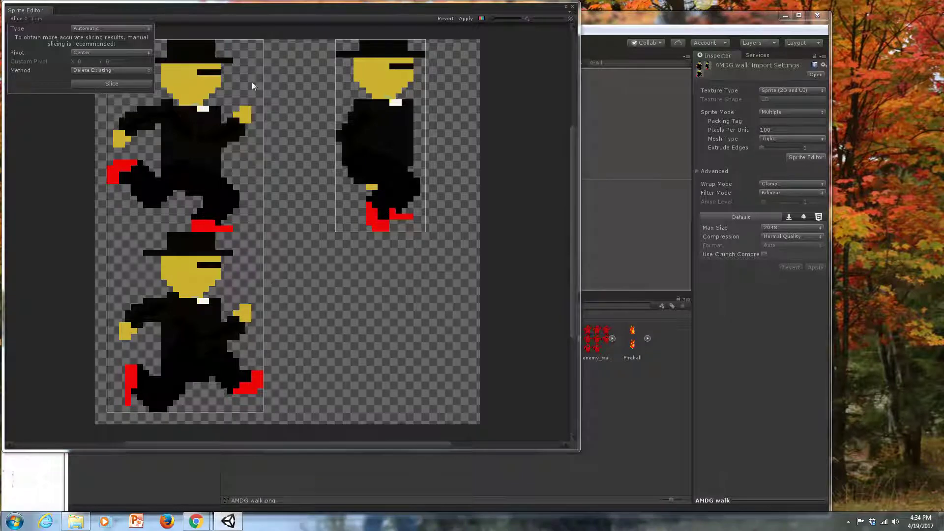
left_click(260, 178)
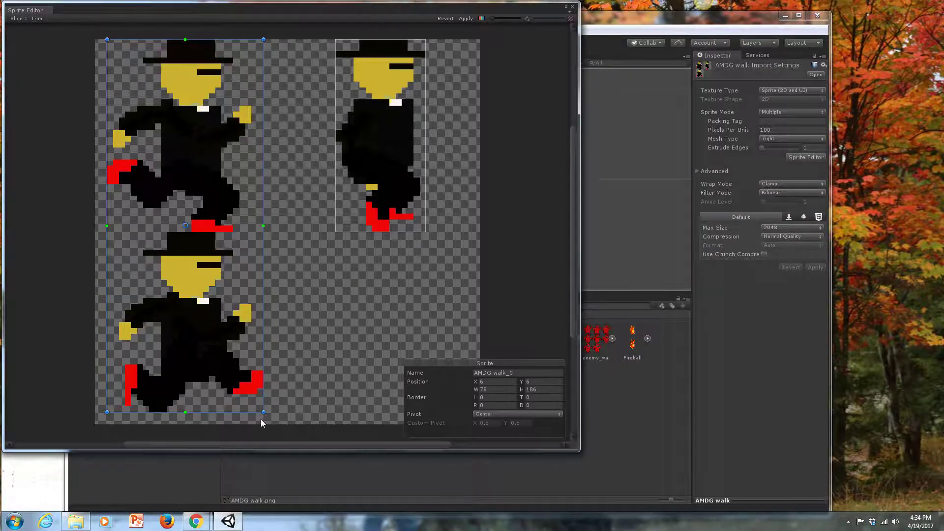
Split the left slice into upper and lower figure rectangles, apply, and close the Sprite Editor
left_click_drag(263, 412, 252, 233)
left_click_drag(105, 235, 262, 426)
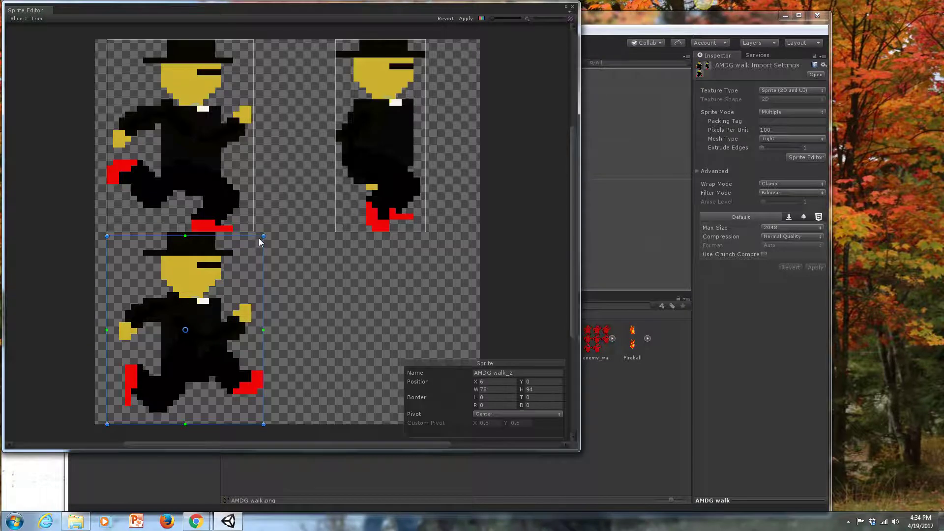
left_click_drag(263, 237, 263, 236)
left_click_drag(182, 235, 180, 231)
left_click(465, 19)
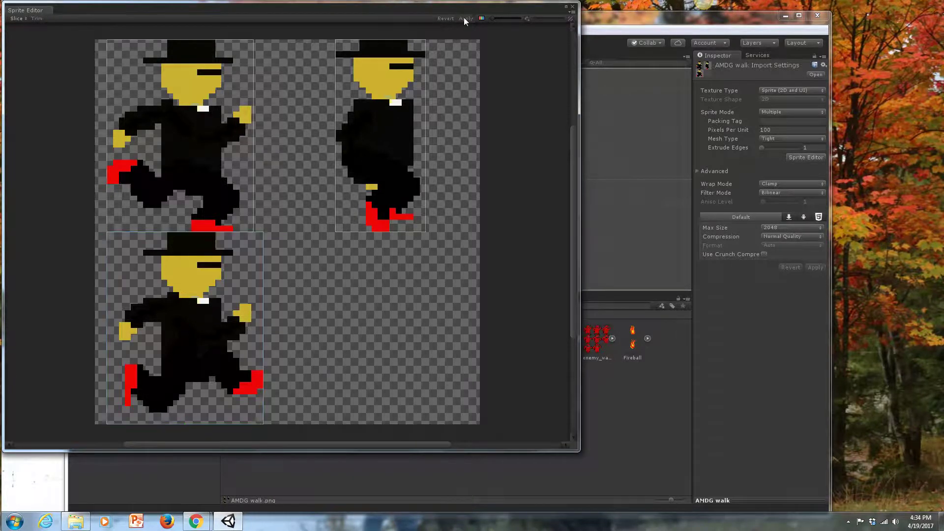
left_click(573, 8)
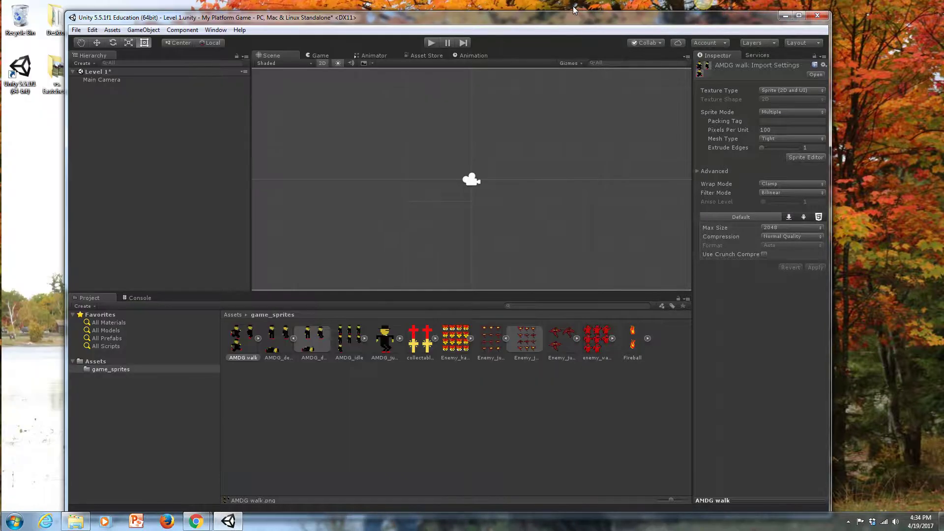
Expand the AMDG walk sheet and inspect its sprites walk_0, walk_1 and walk_2 in the Inspector
left_click(257, 337)
left_click(282, 343)
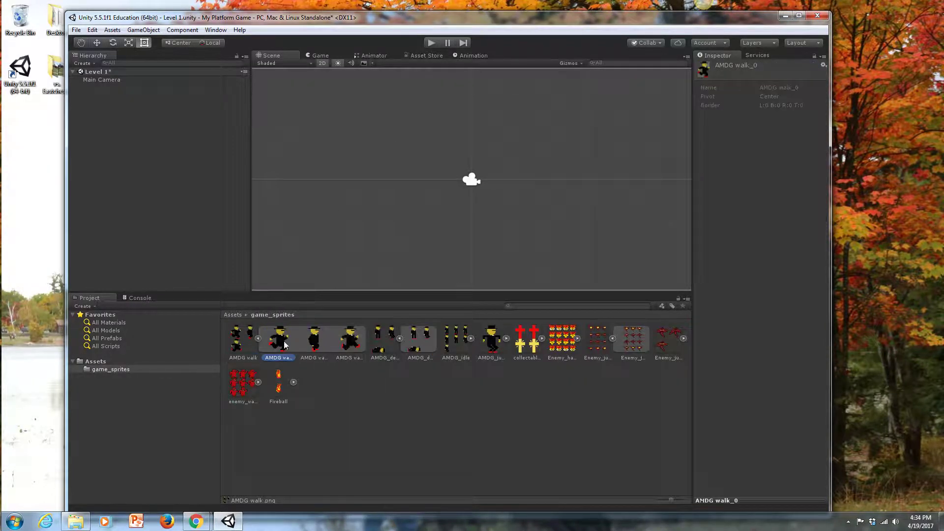
left_click(317, 344)
left_click(346, 347)
left_click(309, 346)
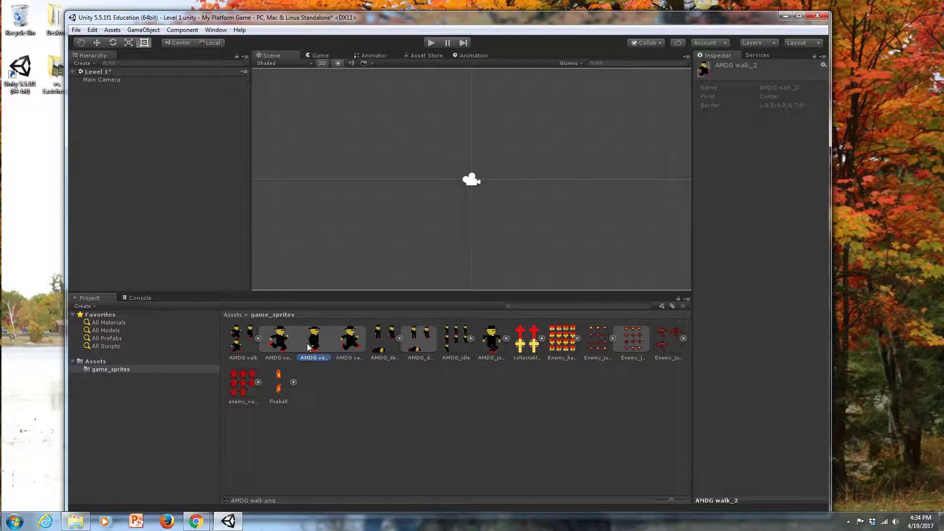
left_click(282, 346)
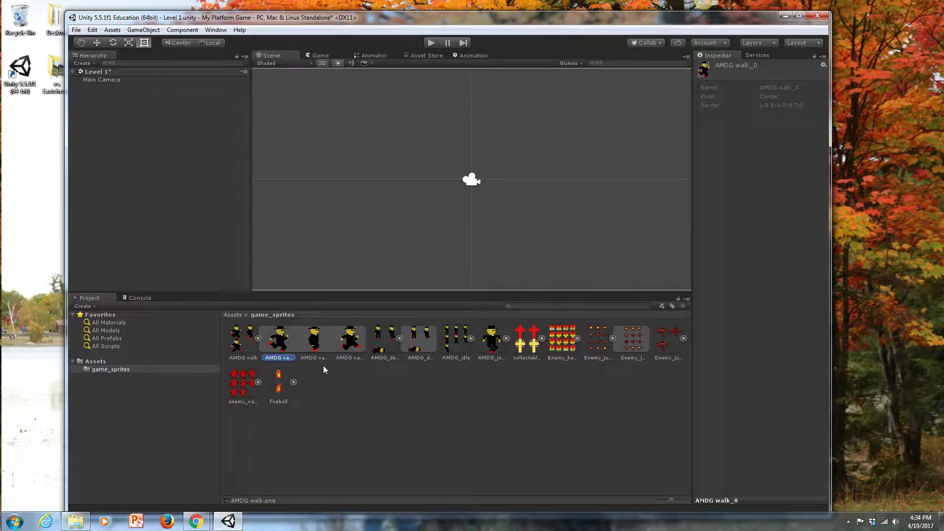
left_click(257, 339)
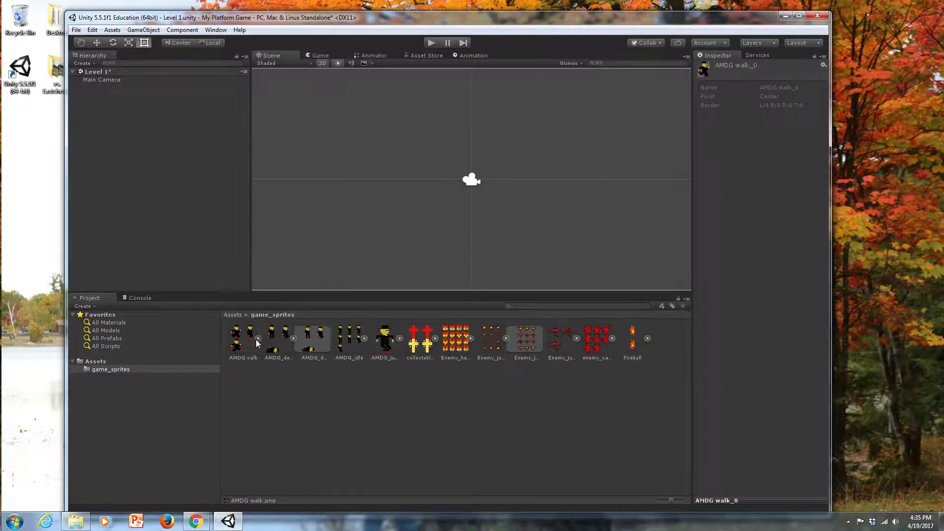
left_click(257, 339)
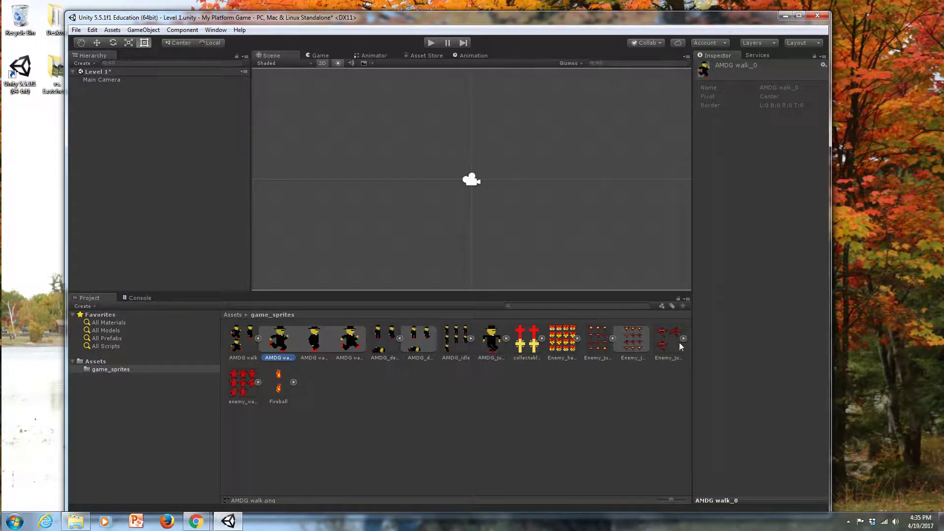
Switch AMDG_dead to Multiple sprite mode, apply it, and open it in the Sprite Editor
left_click(386, 338)
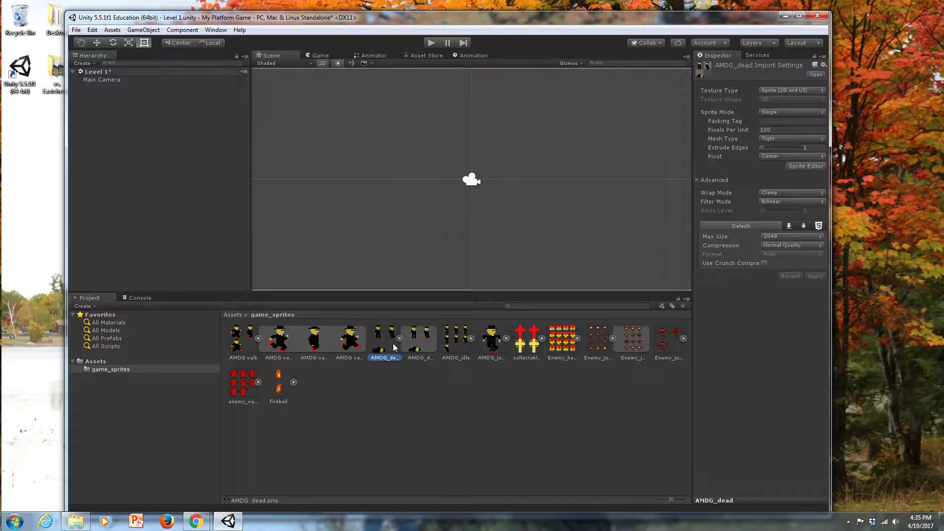
left_click(765, 112)
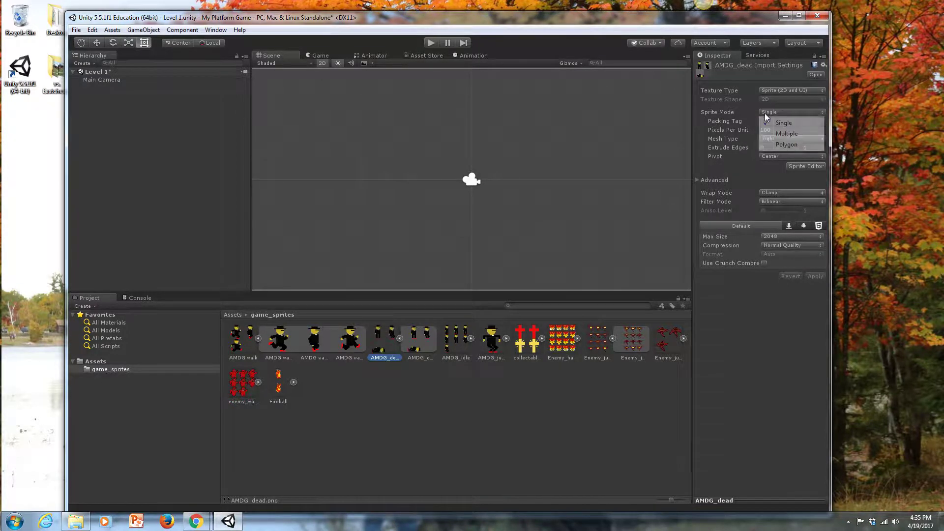
left_click(773, 130)
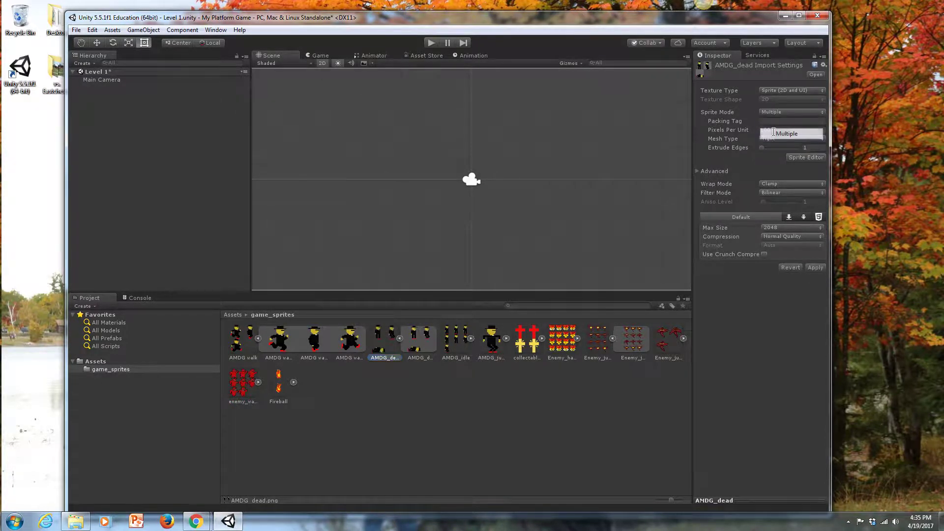
left_click(801, 158)
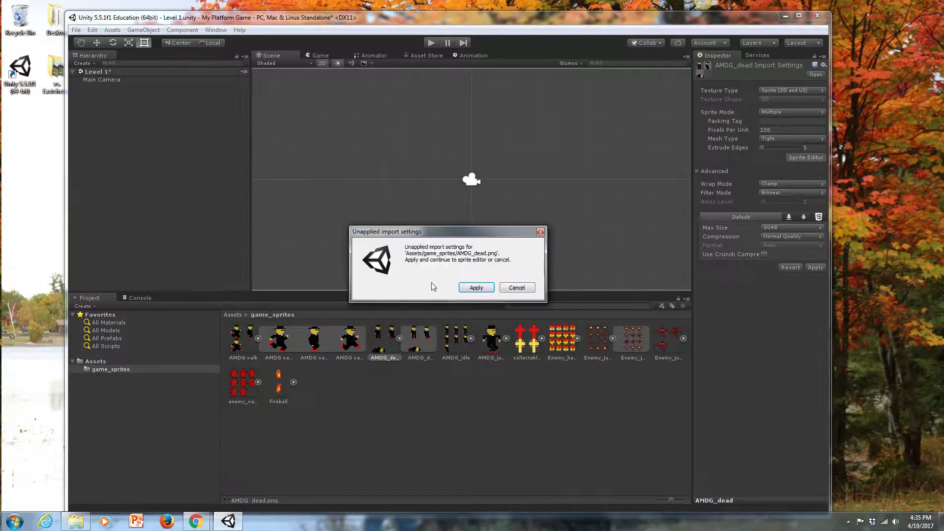
left_click(477, 287)
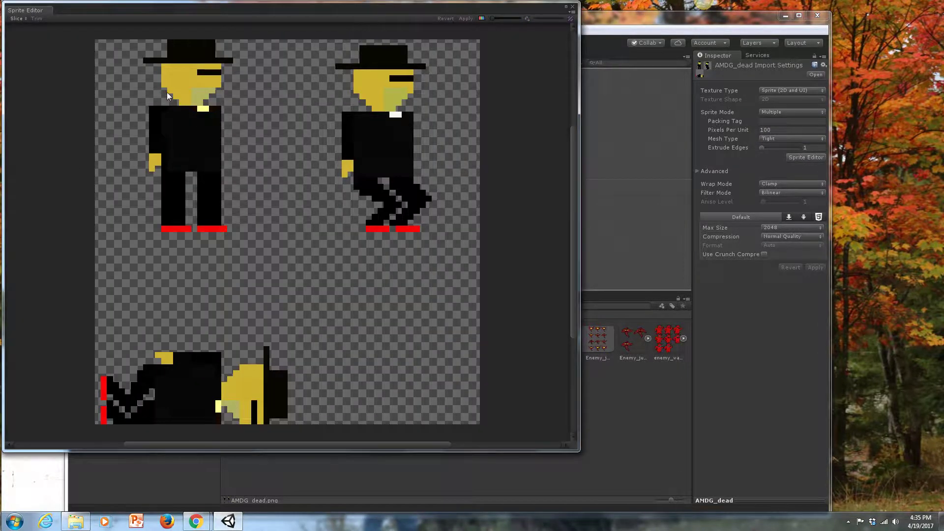
Auto-slice the AMDG_dead sheet and select the first slice, AMDG_dead_0 (15×32)
left_click(15, 19)
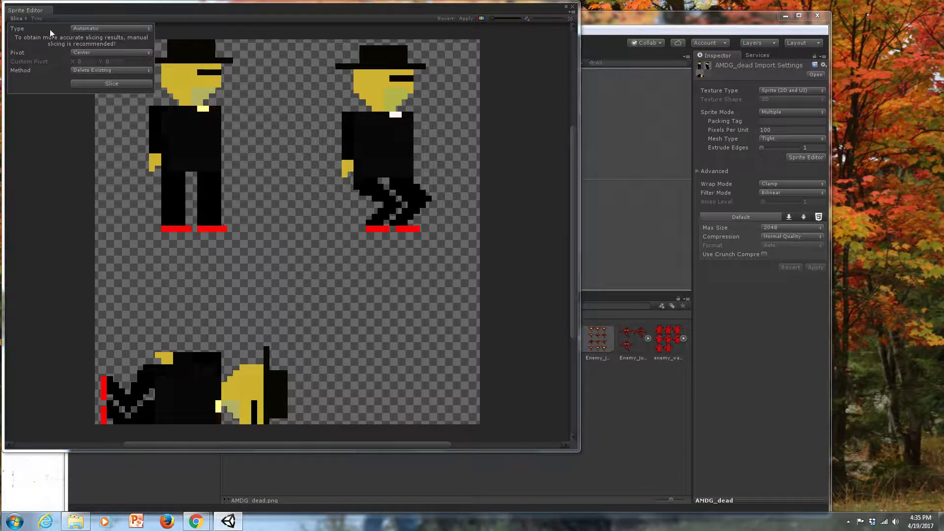
left_click(101, 85)
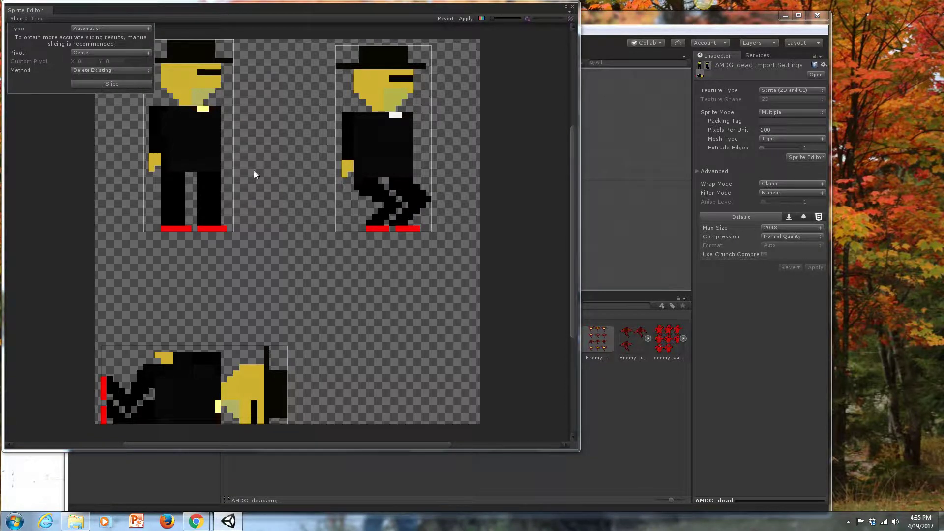
left_click(229, 162)
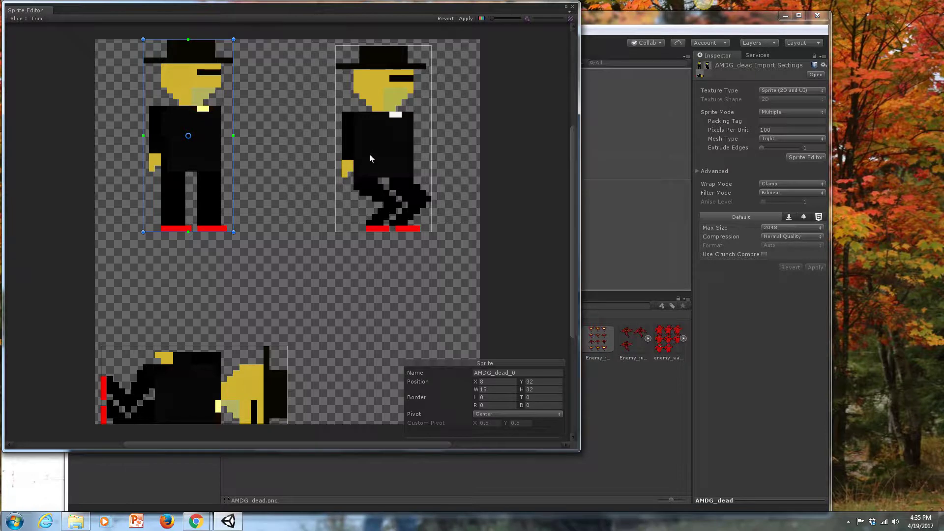
Set the lying-down AMDG_dead_2 slice height to 32, apply the slicing, and close the Sprite Editor
left_click(431, 170)
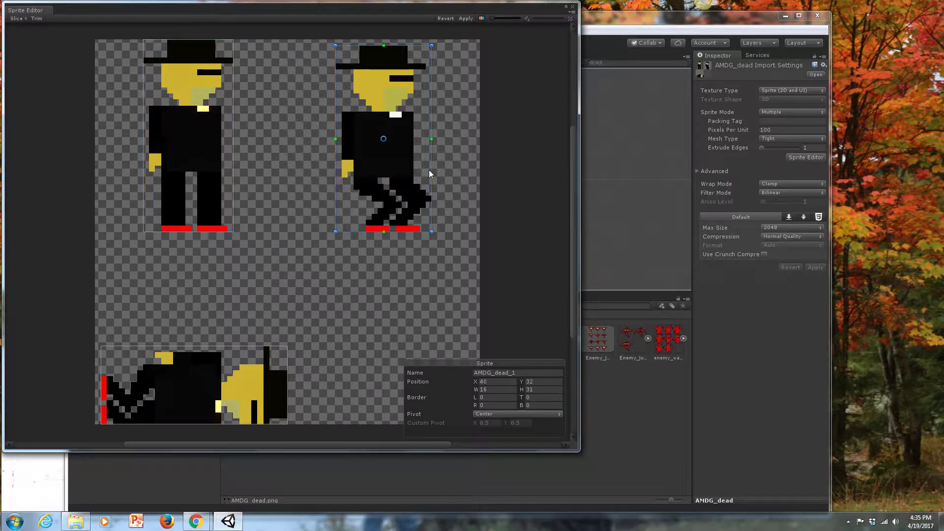
left_click(537, 390)
left_click(264, 402)
left_click(539, 388)
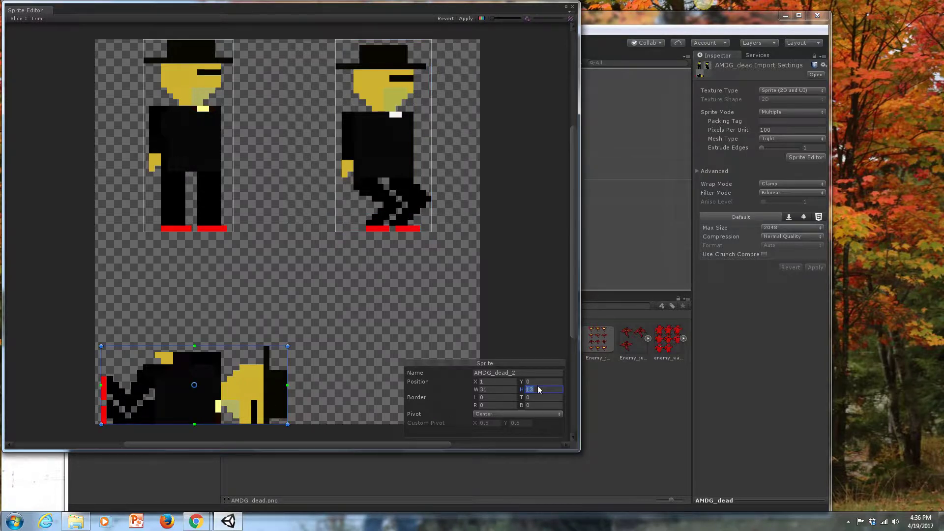
type("32")
left_click(466, 20)
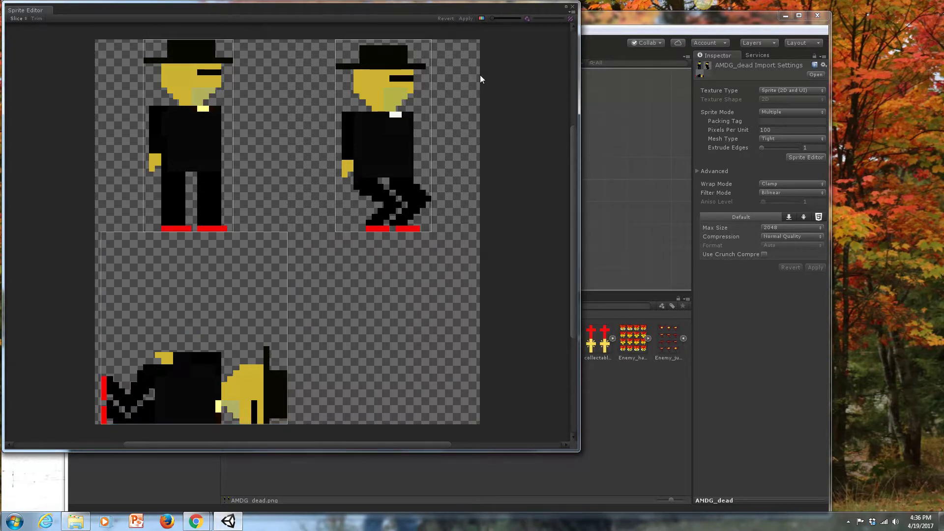
left_click(572, 8)
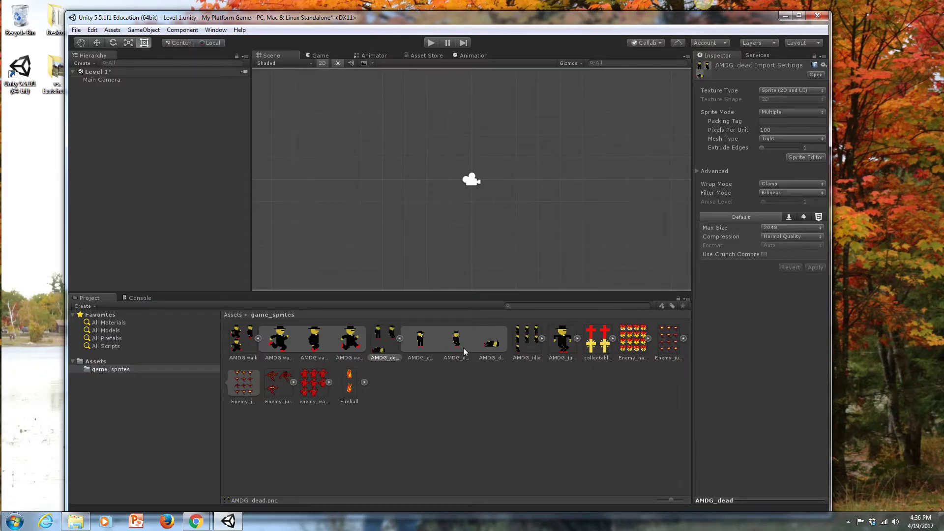